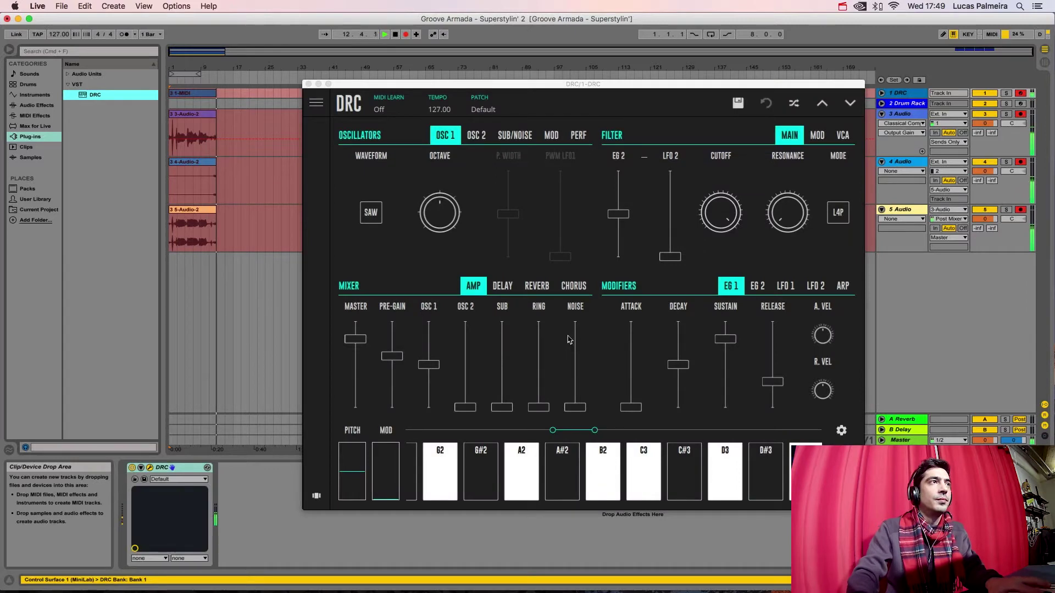
# - Switch DRC's performance Mode to MONO
pyautogui.click(584, 138)
pyautogui.click(577, 135)
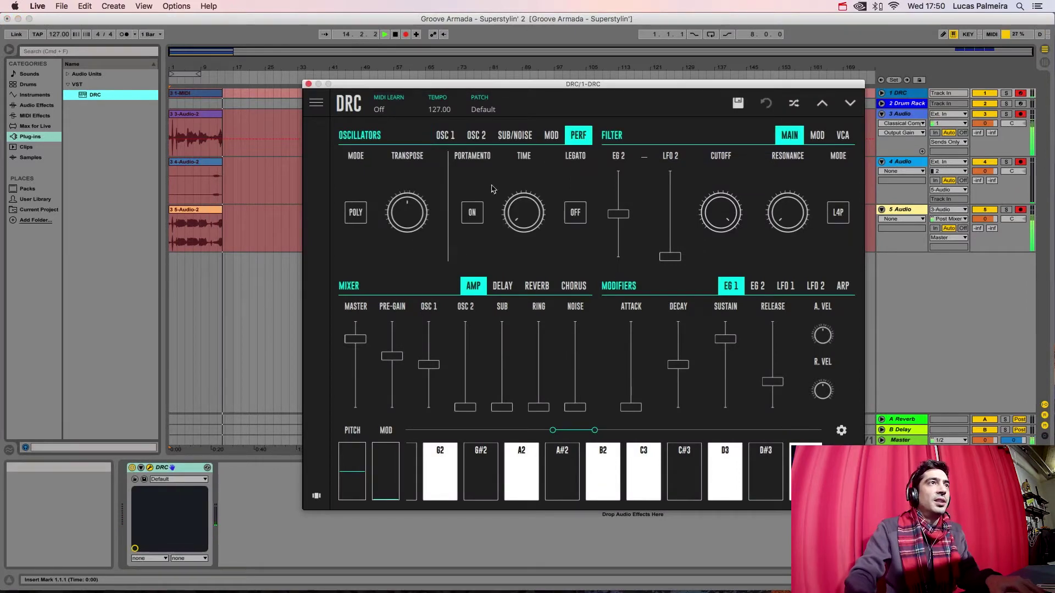
pyautogui.click(355, 208)
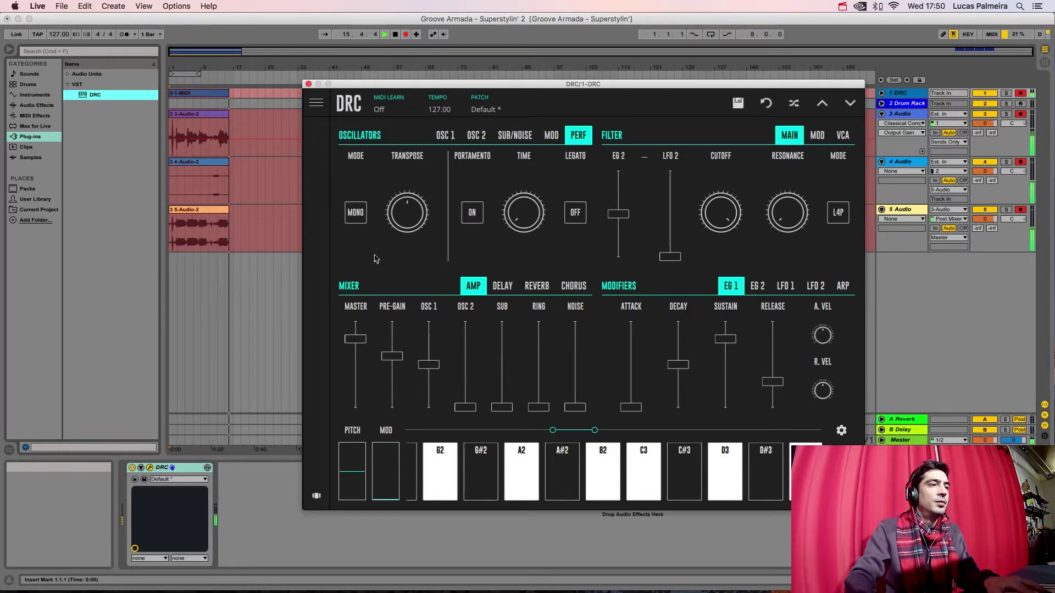
# - Raise the master fader to about 0.84 and the pre-gain to about 0.846
pyautogui.moveTo(358, 339)
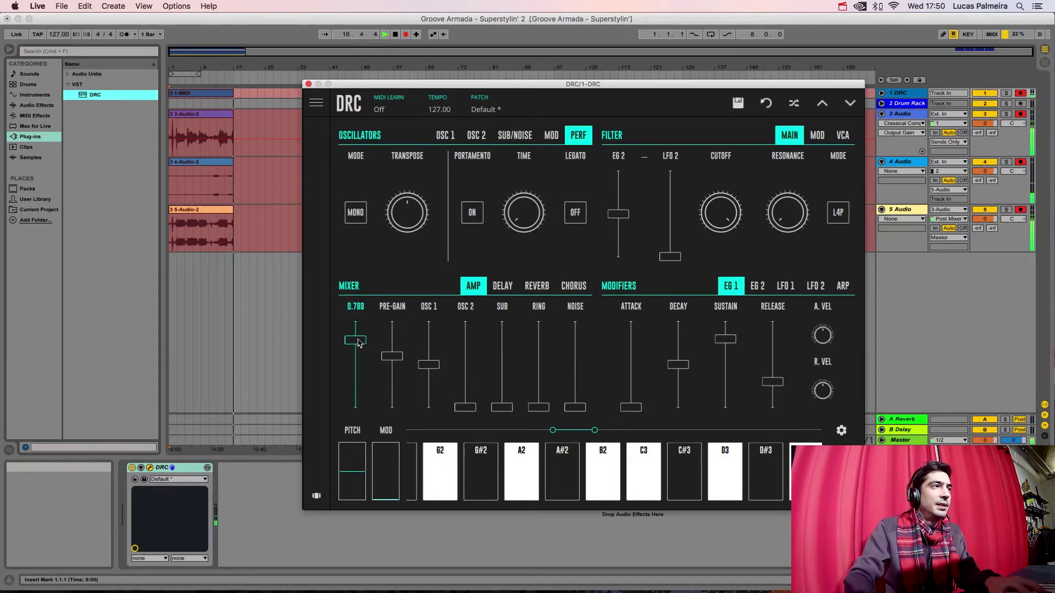
pyautogui.scroll(2, 359, 339)
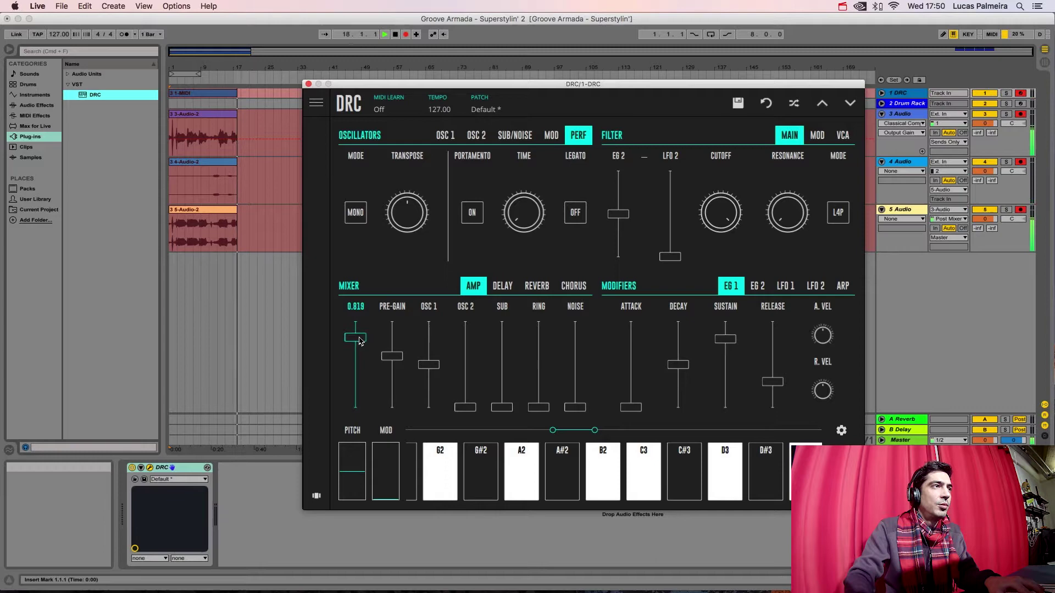
pyautogui.scroll(3, 358, 340)
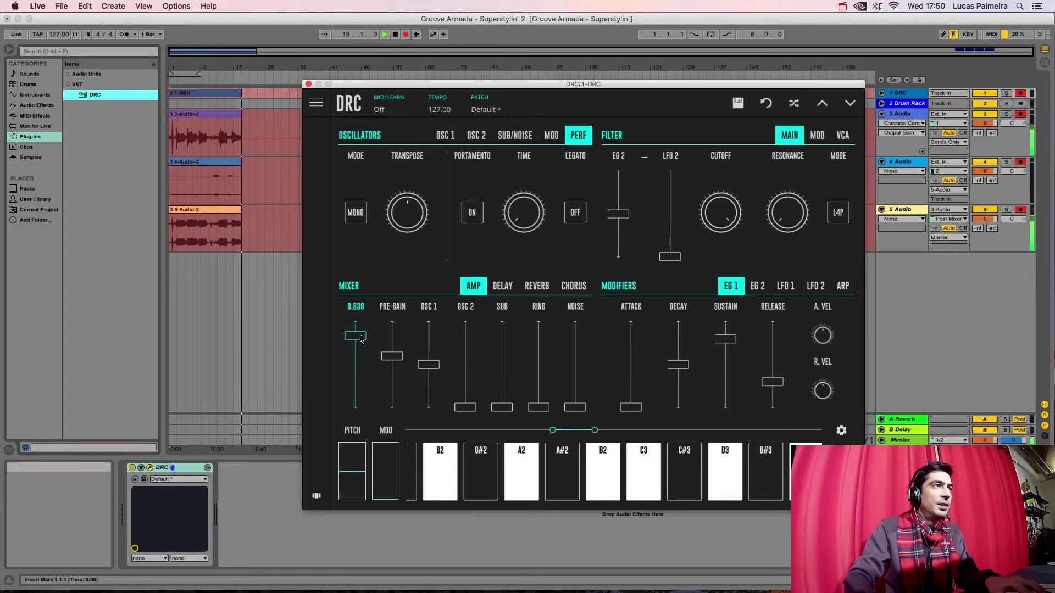
pyautogui.scroll(1, 361, 339)
pyautogui.scroll(1, 361, 339)
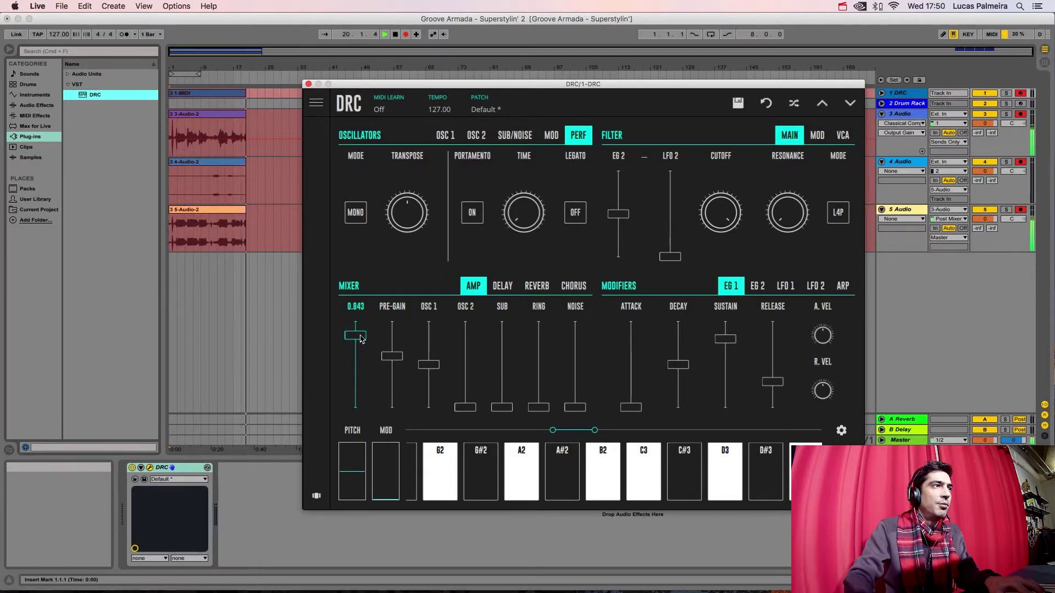
pyautogui.moveTo(392, 356); pyautogui.dragTo(393, 337)
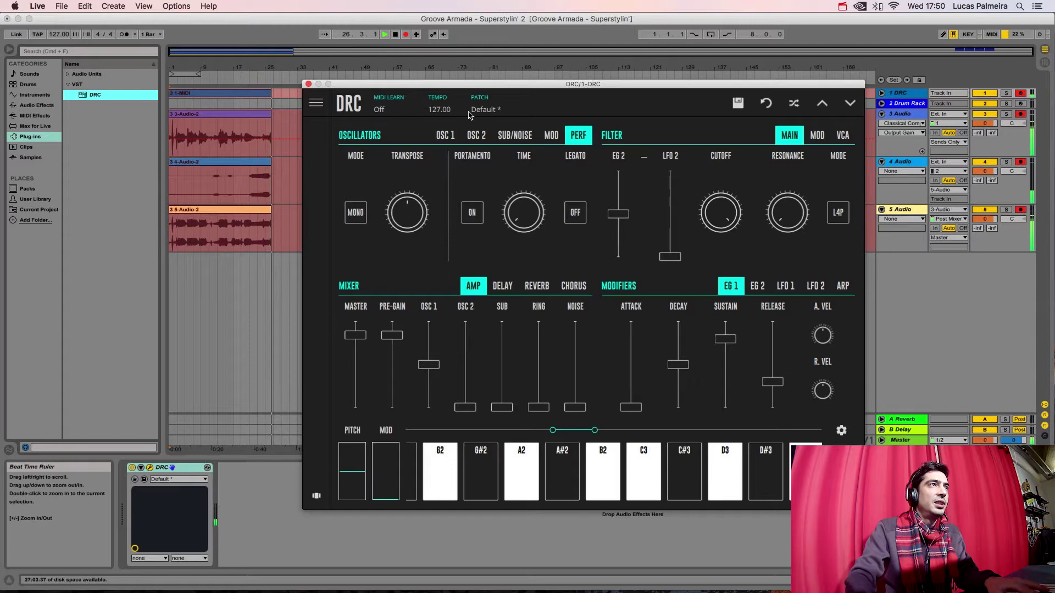
# - Give oscillator 1 a square (SQR) waveform
pyautogui.click(445, 136)
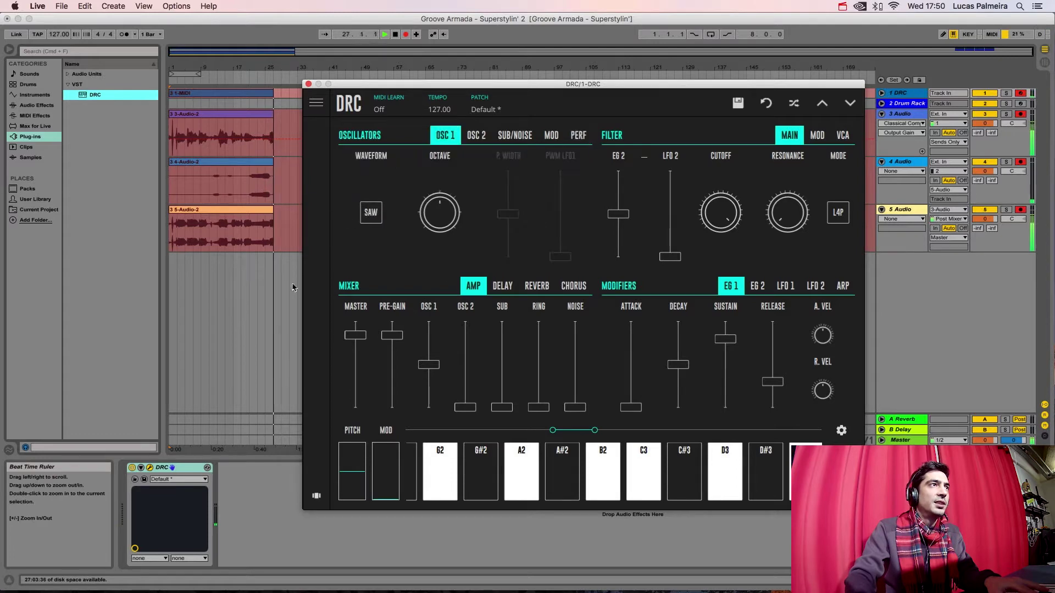
pyautogui.click(372, 218)
pyautogui.click(373, 218)
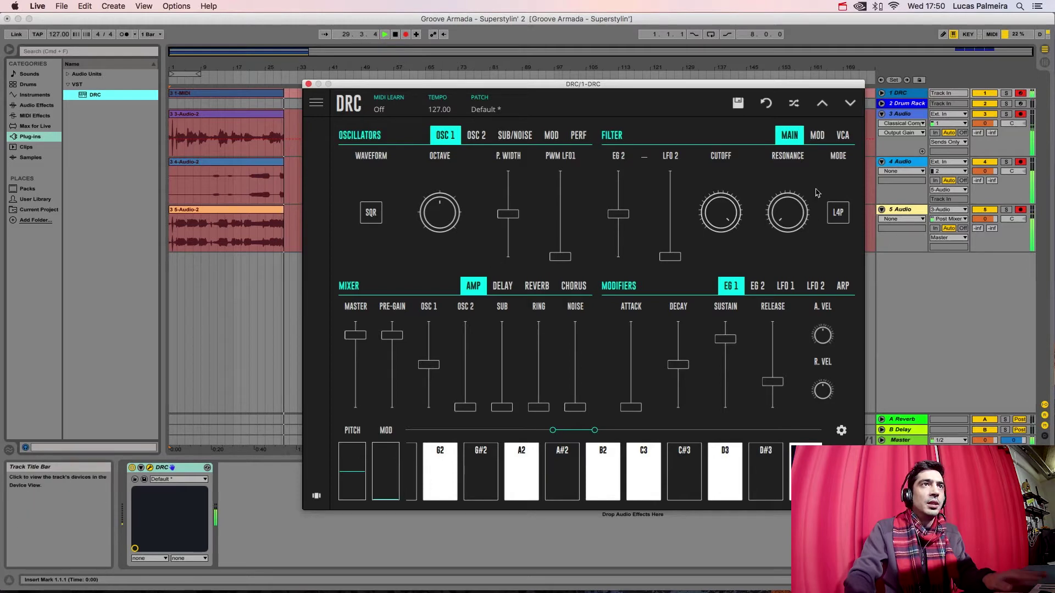
# - Drop the filter cutoff near zero, resonance to about 0.061, and lower the EG 2 amount
pyautogui.moveTo(722, 214); pyautogui.dragTo(685, 436)
pyautogui.click(712, 215)
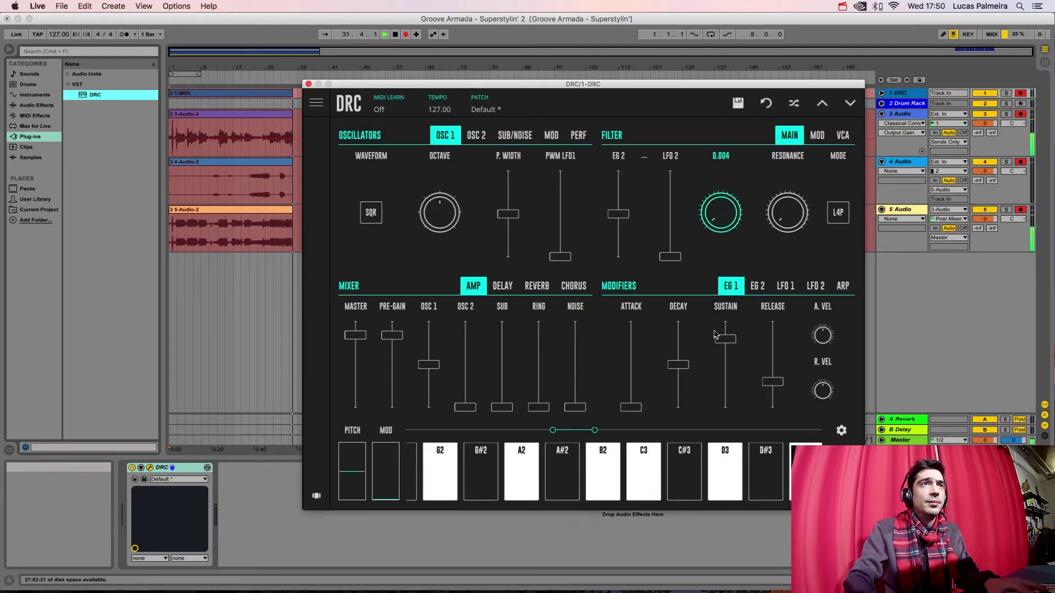
pyautogui.moveTo(798, 222); pyautogui.dragTo(798, 187)
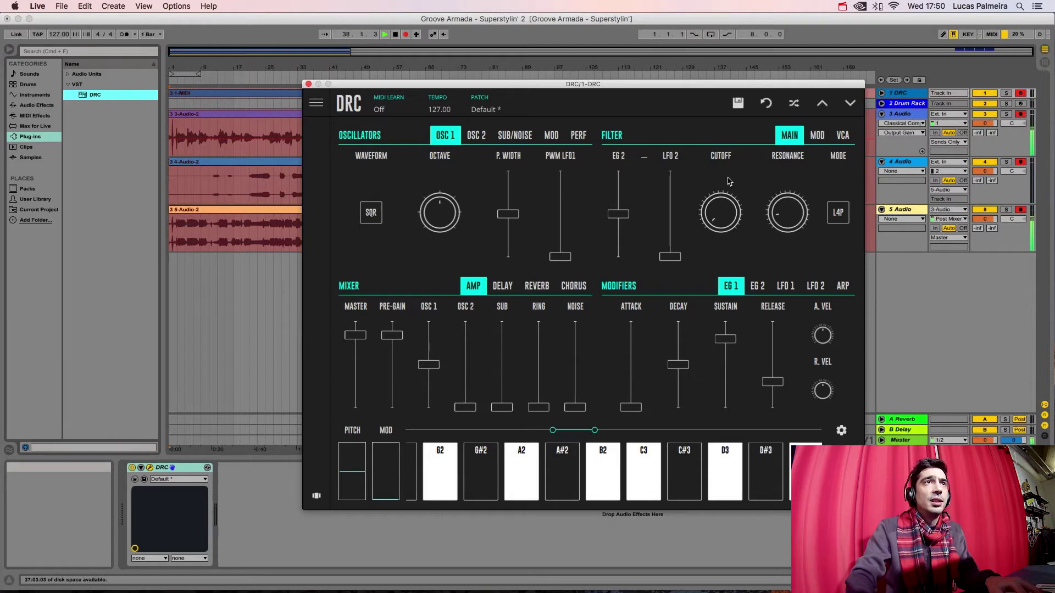
pyautogui.moveTo(625, 218); pyautogui.dragTo(619, 242)
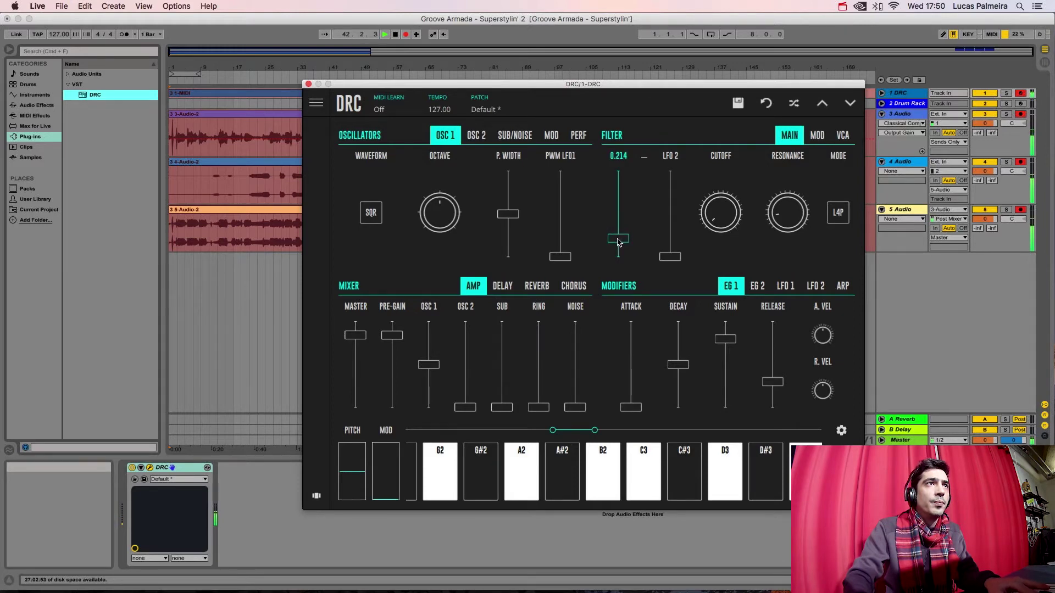
# - Set the filter's KBD tracking to about -0.48 on the MOD tab, then return to MAIN
pyautogui.click(817, 137)
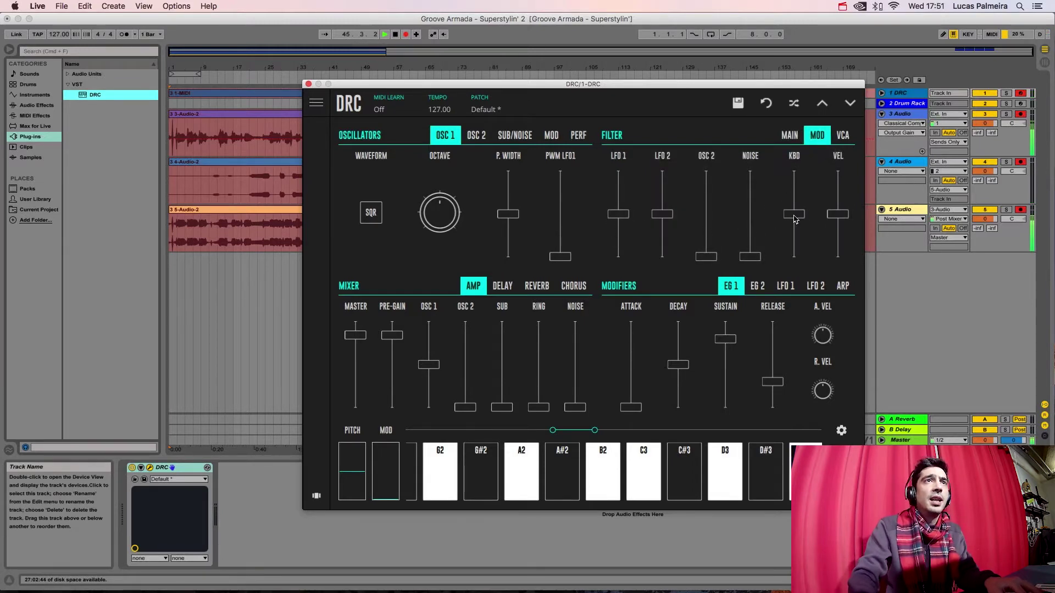
pyautogui.moveTo(793, 219); pyautogui.dragTo(794, 238)
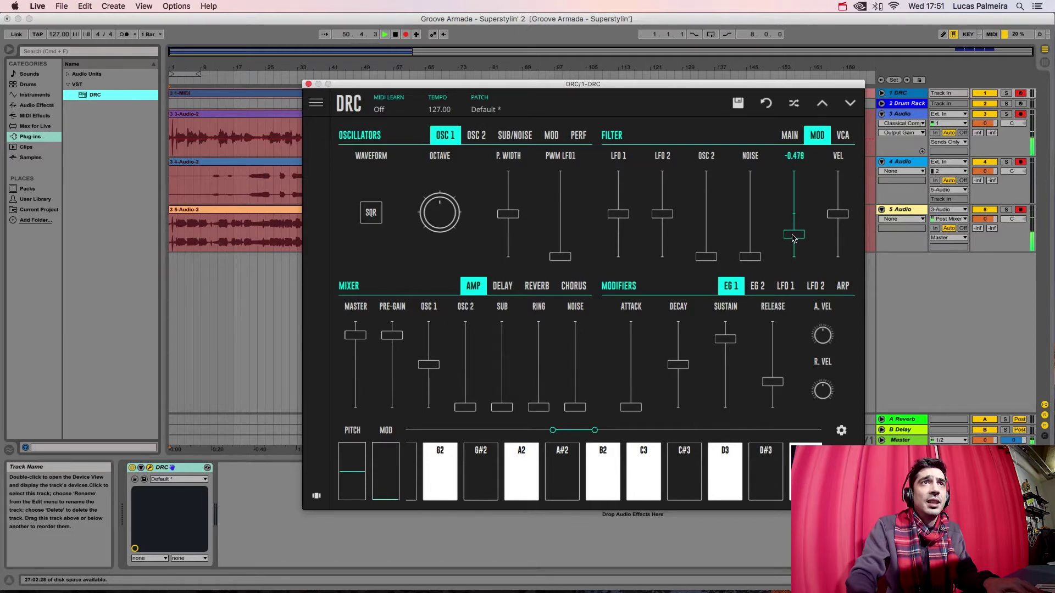
pyautogui.moveTo(793, 238); pyautogui.dragTo(793, 238)
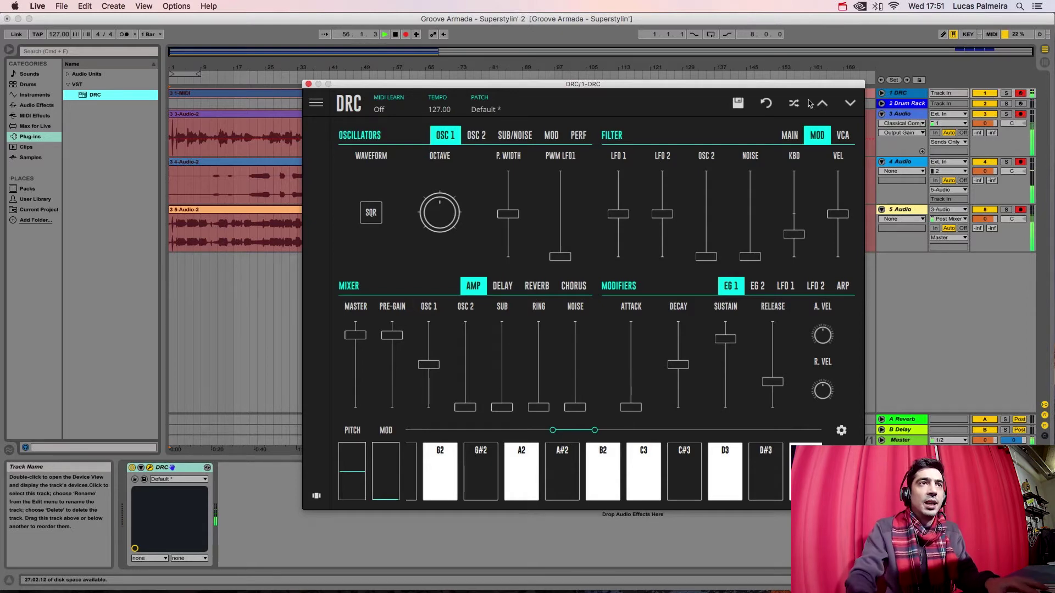
pyautogui.click(790, 137)
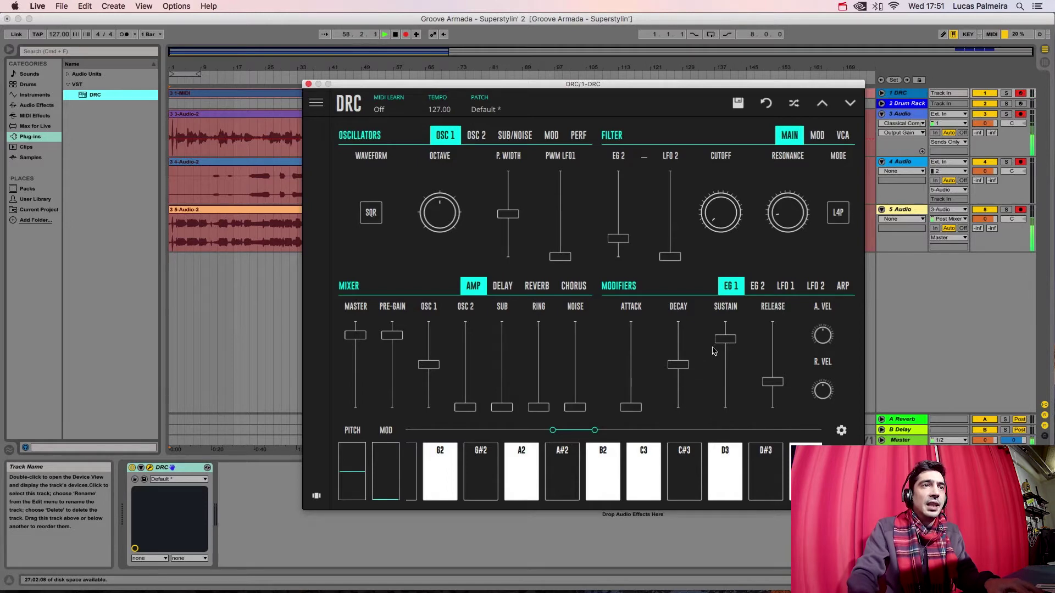
# - Set EG 1 sustain 0.311, release 0.278; EG 2 attack 0.050, sustain 0.705, release 0.314
pyautogui.moveTo(725, 344); pyautogui.dragTo(722, 388)
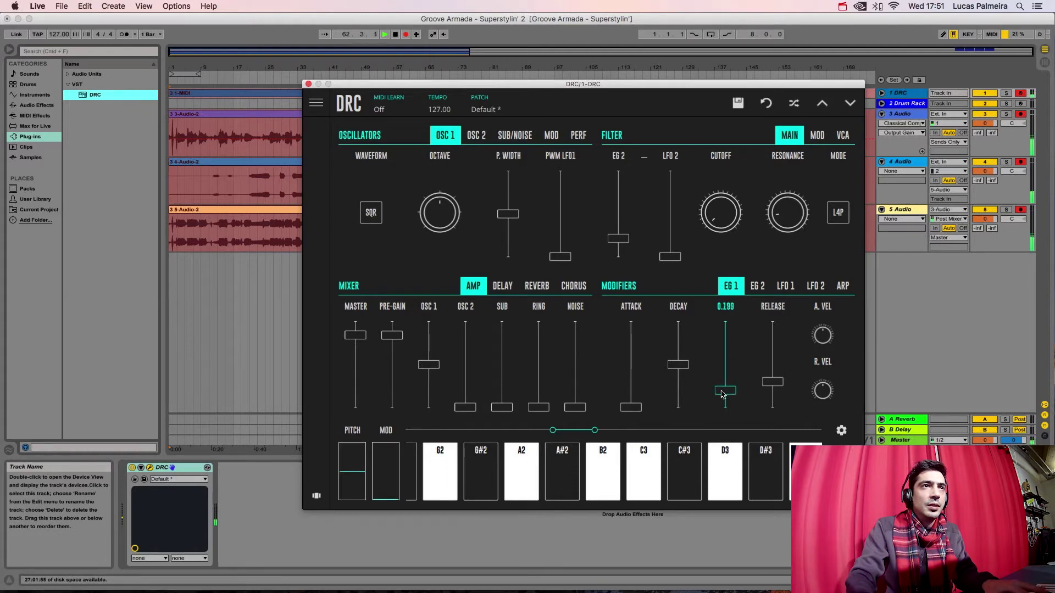
pyautogui.moveTo(722, 394); pyautogui.dragTo(771, 387)
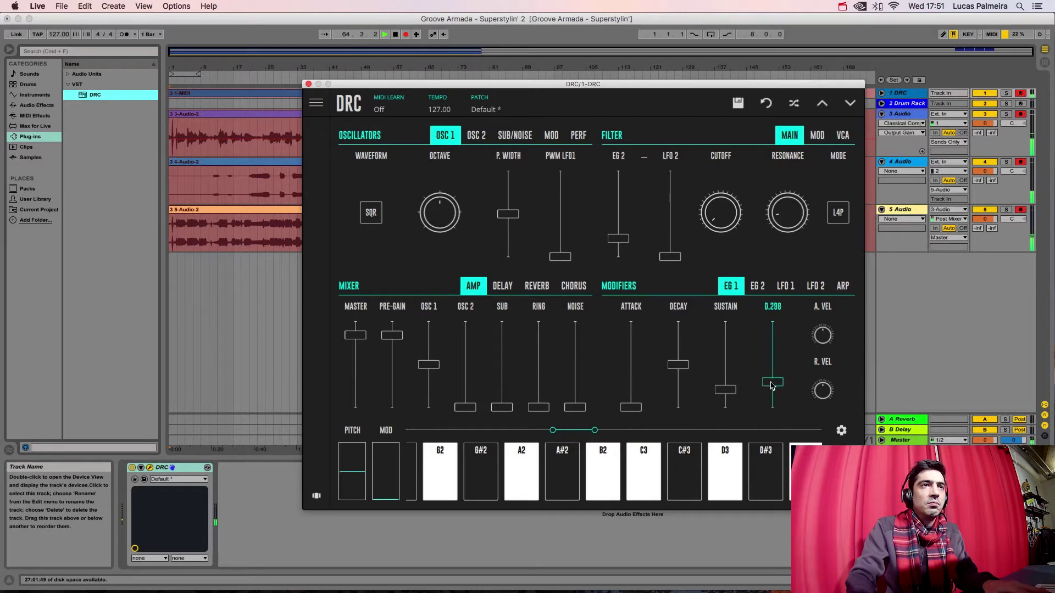
pyautogui.click(768, 293)
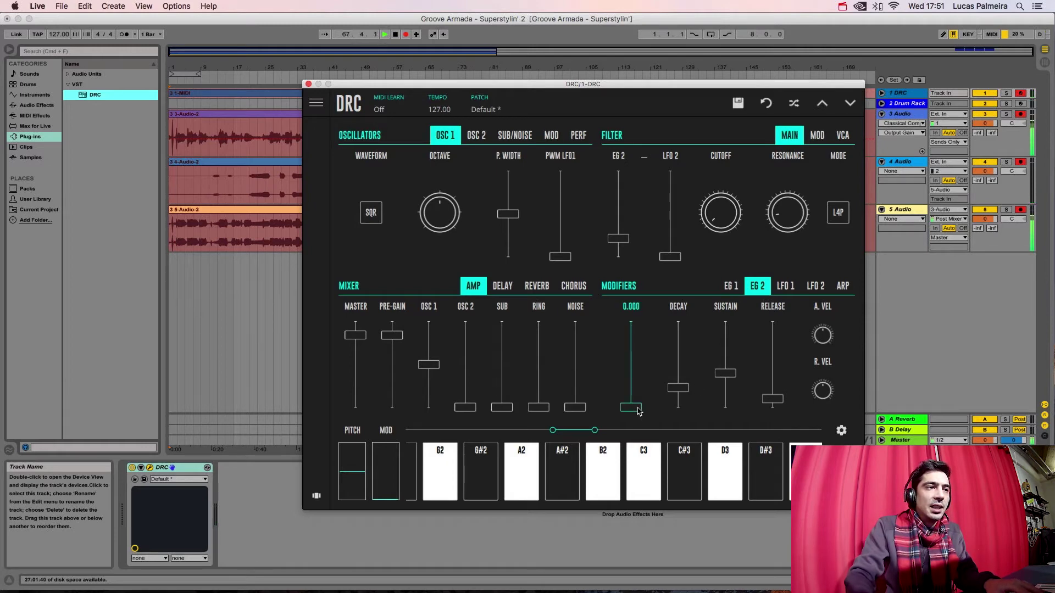
pyautogui.moveTo(639, 411); pyautogui.dragTo(639, 408)
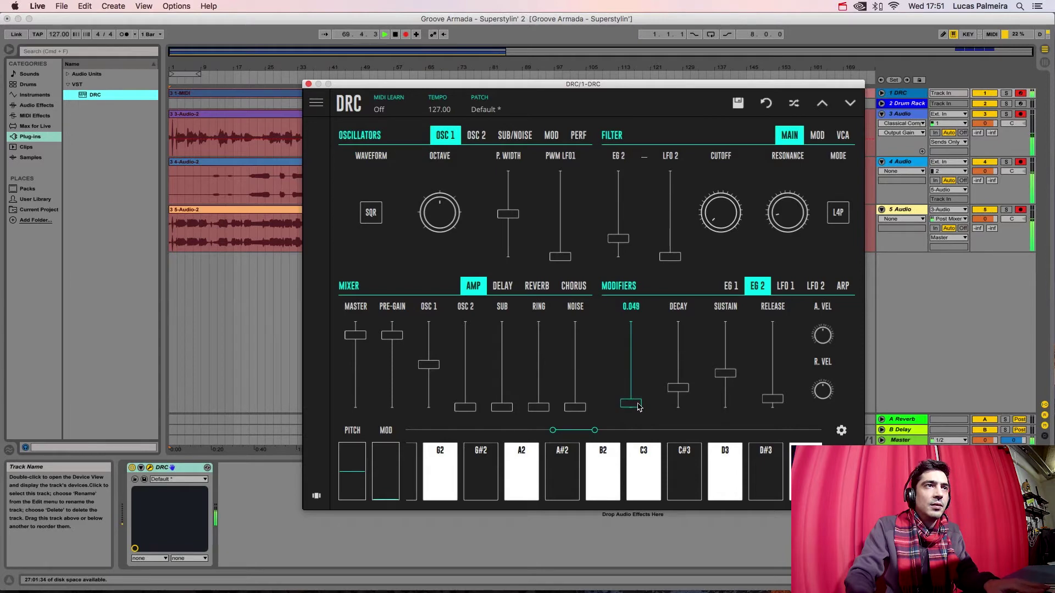
pyautogui.moveTo(639, 408); pyautogui.dragTo(742, 236)
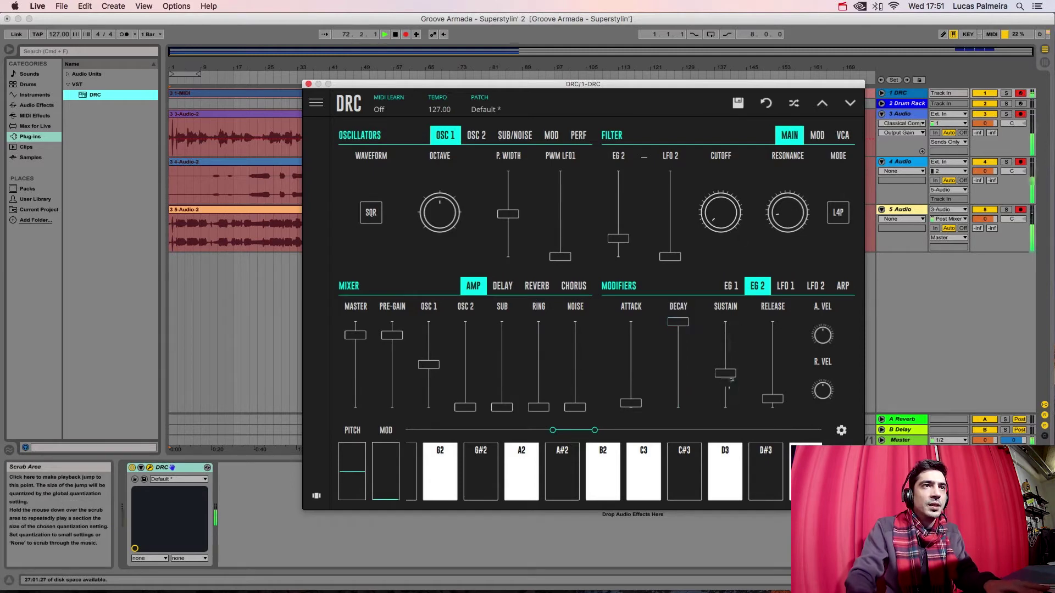
pyautogui.moveTo(731, 379); pyautogui.dragTo(728, 355)
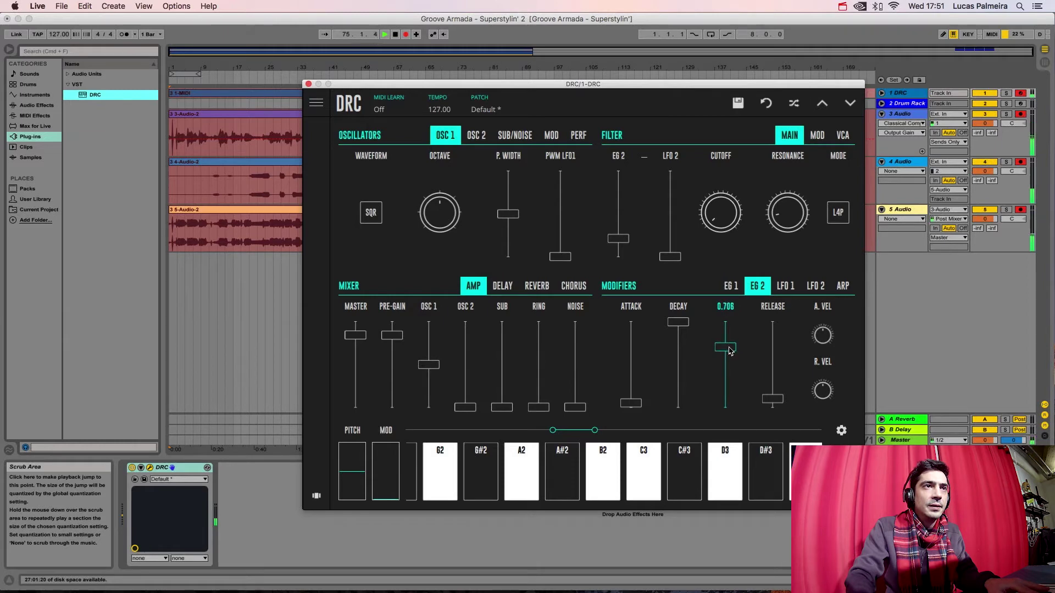
pyautogui.moveTo(729, 353); pyautogui.dragTo(729, 352)
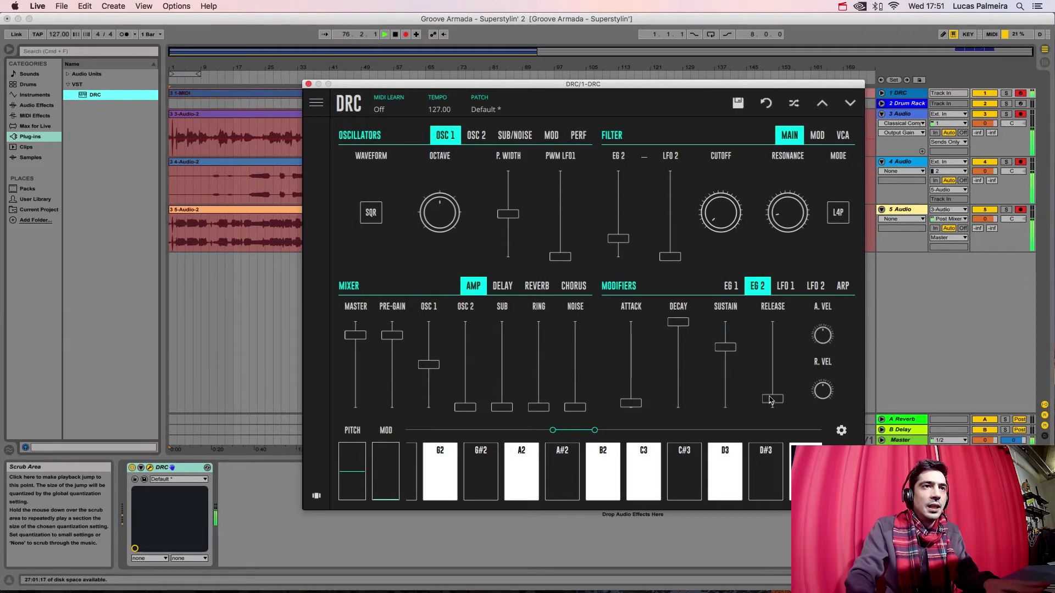
pyautogui.moveTo(771, 401); pyautogui.dragTo(773, 384)
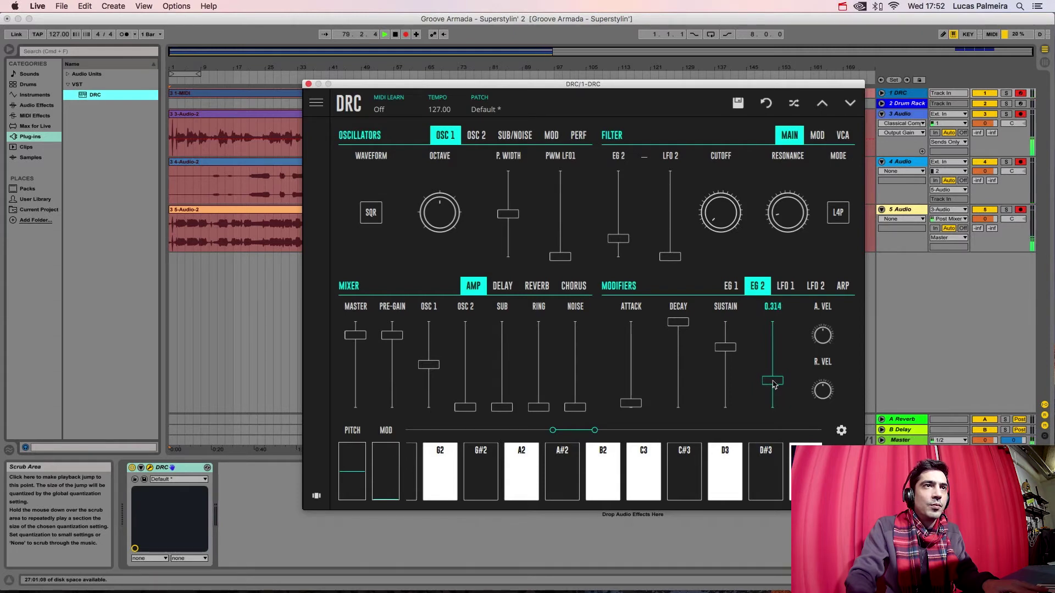
pyautogui.moveTo(774, 385); pyautogui.dragTo(775, 384)
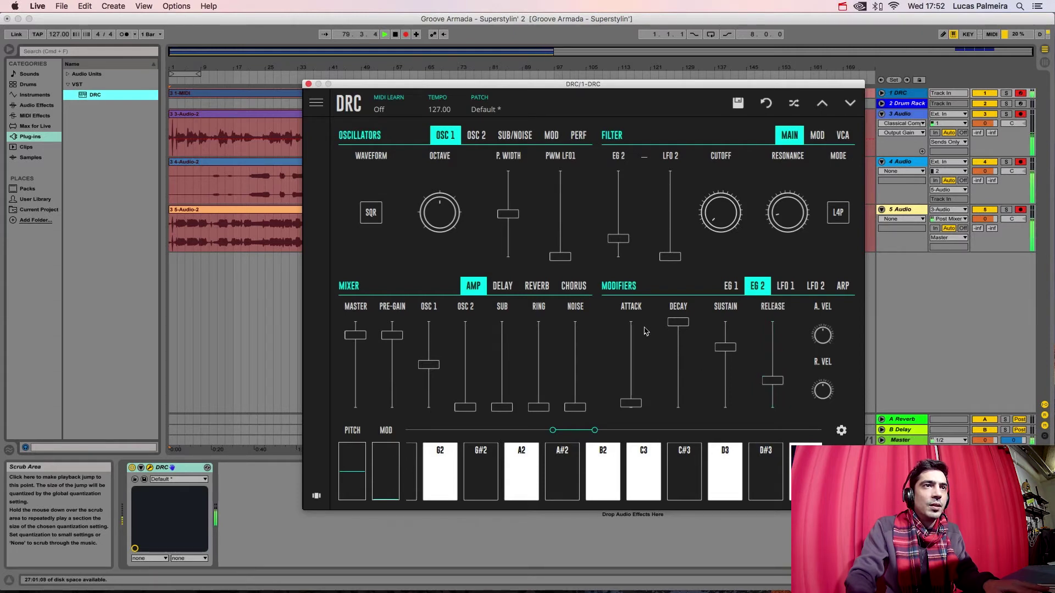
# - Enable the chorus with a slower rate, then close the DRC window
pyautogui.click(573, 285)
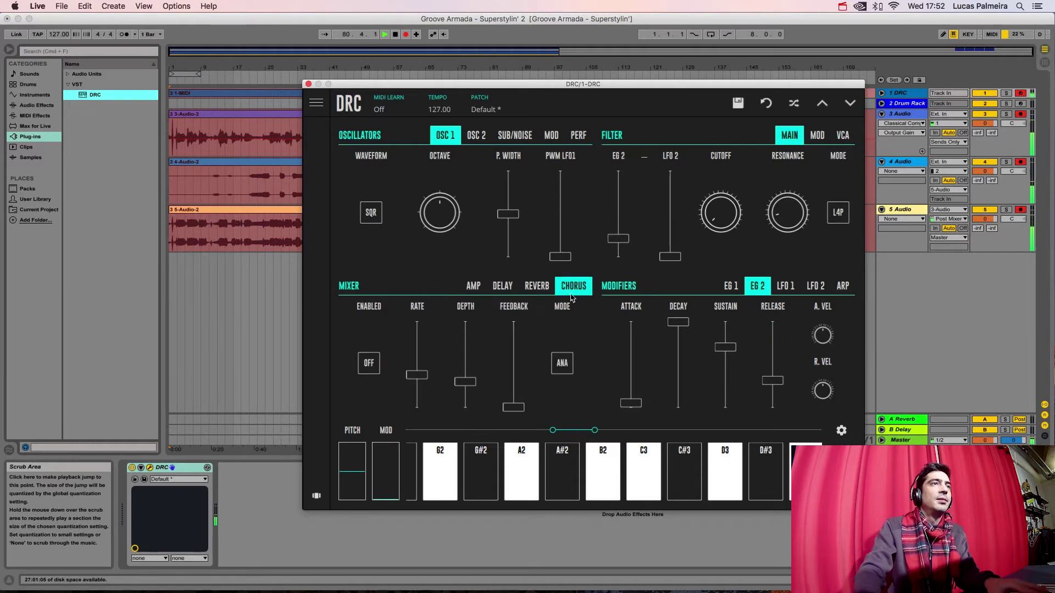
pyautogui.click(369, 367)
pyautogui.moveTo(412, 396); pyautogui.dragTo(470, 403)
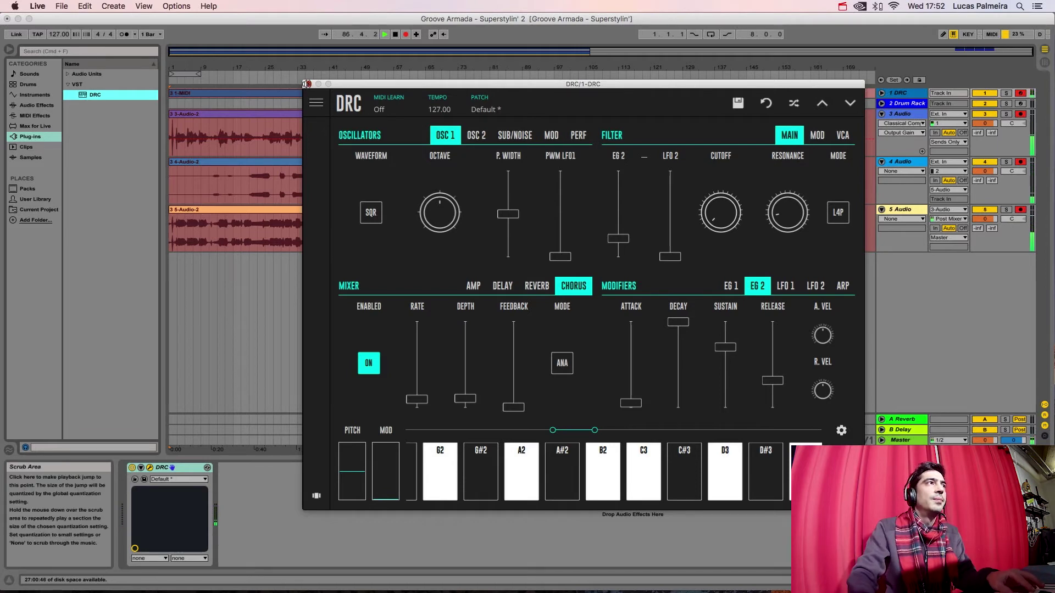
pyautogui.click(311, 84)
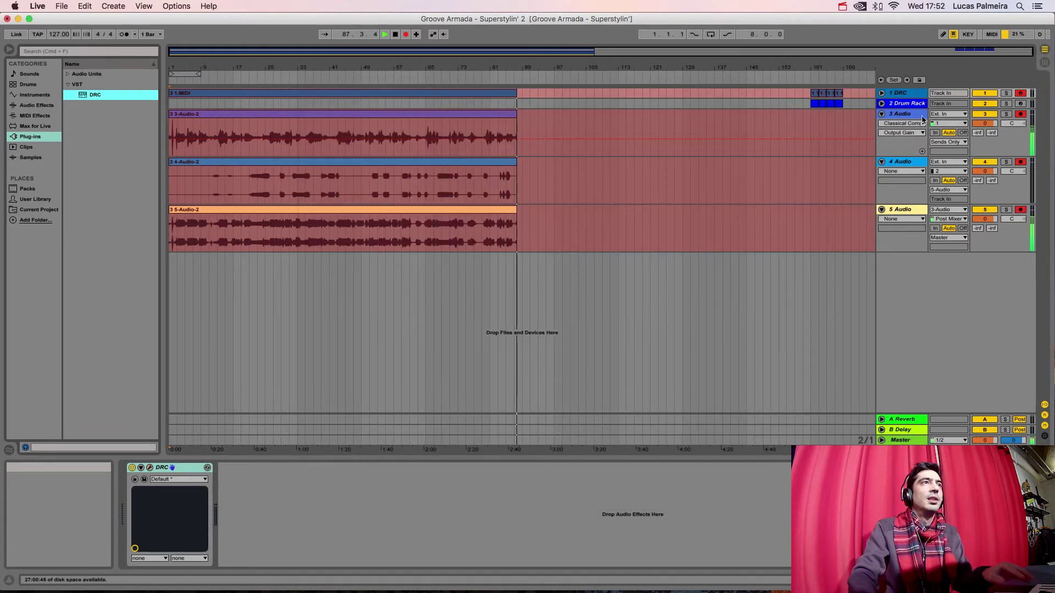
# - Disarm the DRC track, select the DRC clip's range, record the audio tracks, and disarm track 3
pyautogui.click(1019, 94)
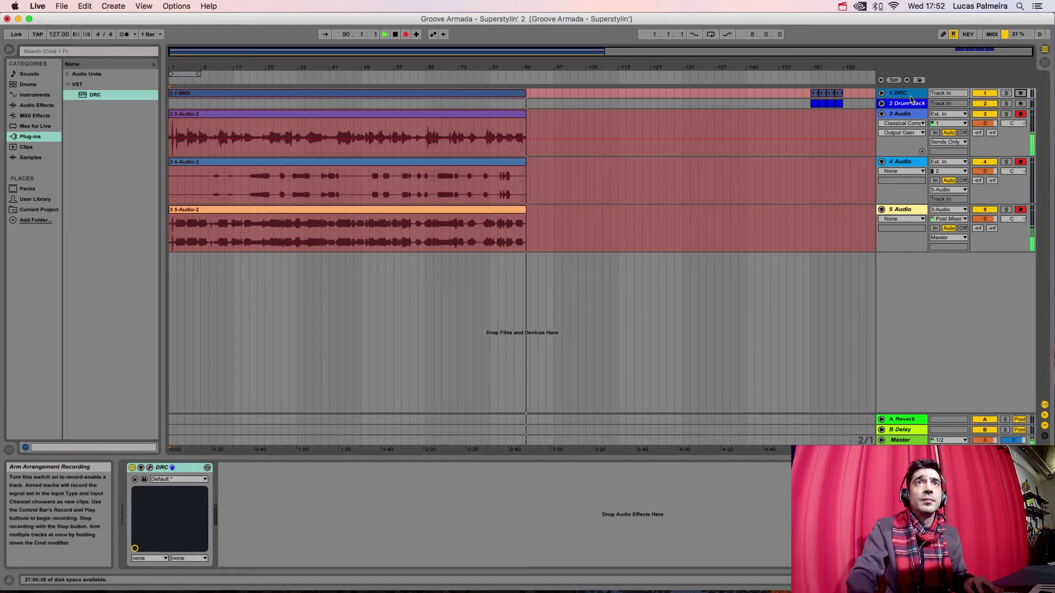
pyautogui.click(406, 36)
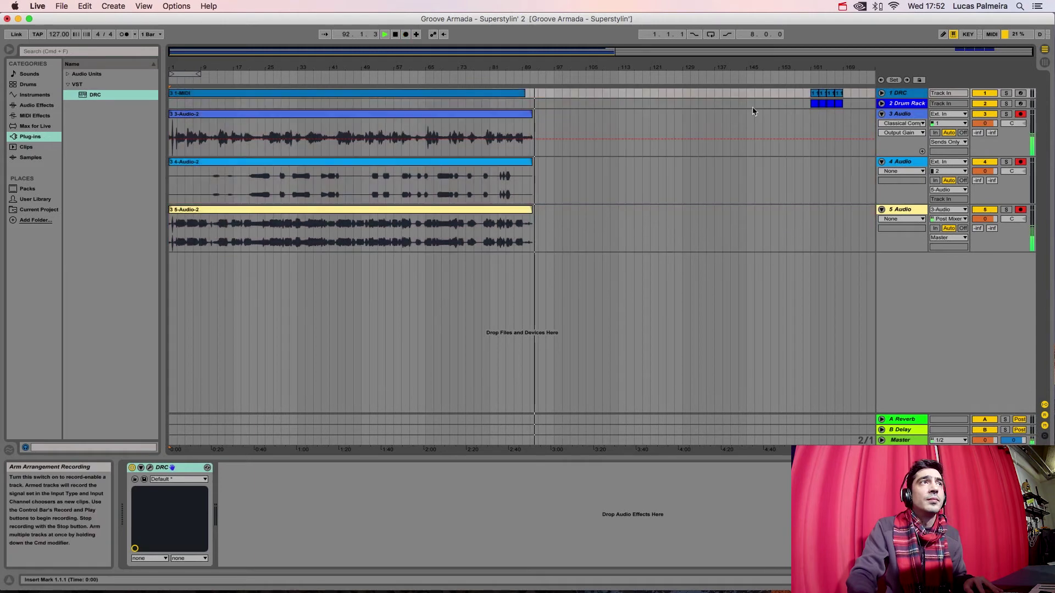
pyautogui.moveTo(810, 119); pyautogui.dragTo(560, 93)
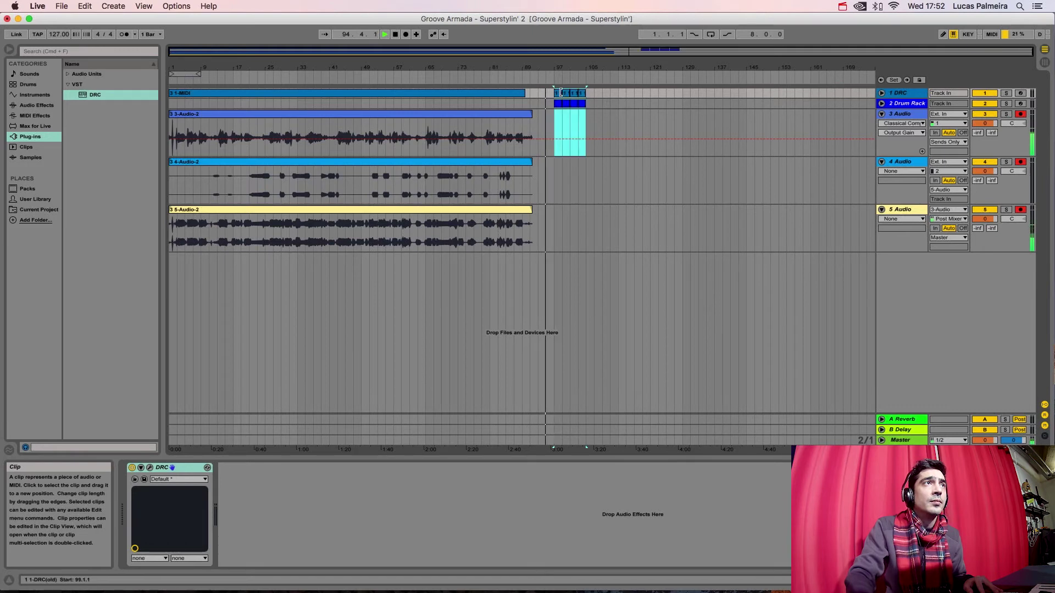
pyautogui.click(407, 35)
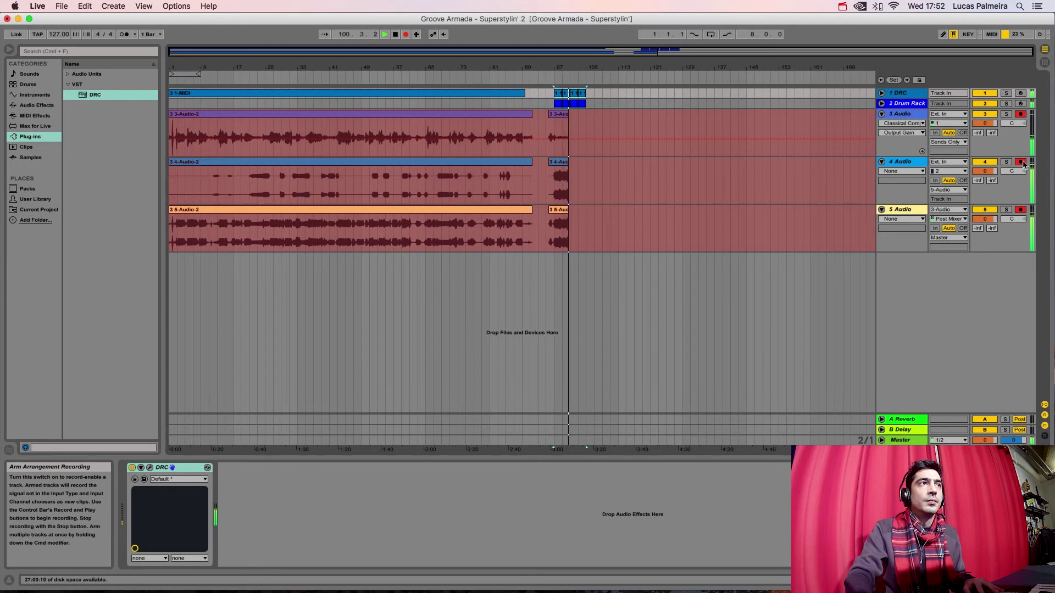
pyautogui.click(1022, 115)
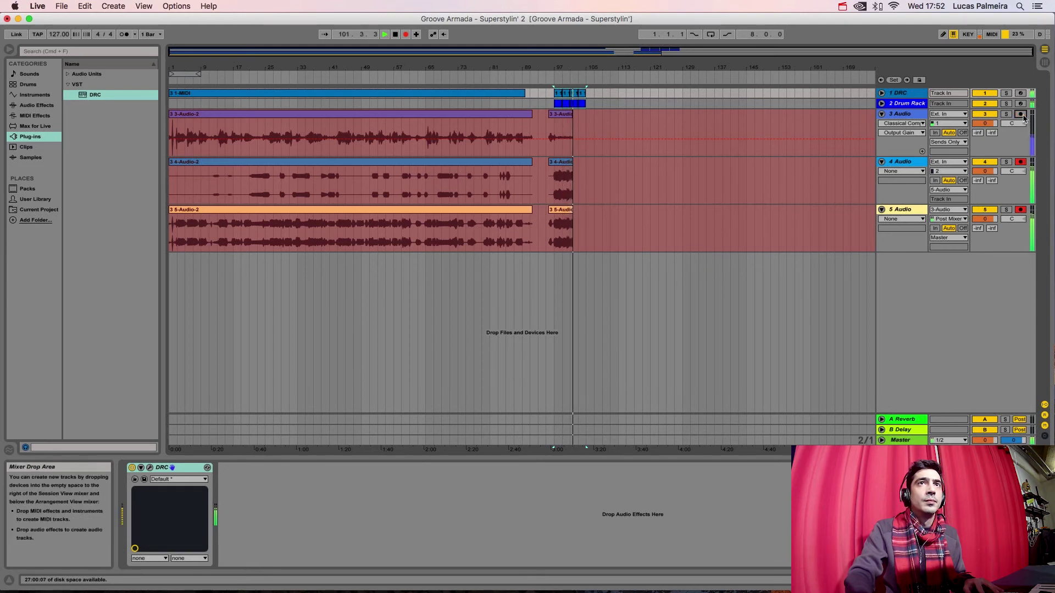